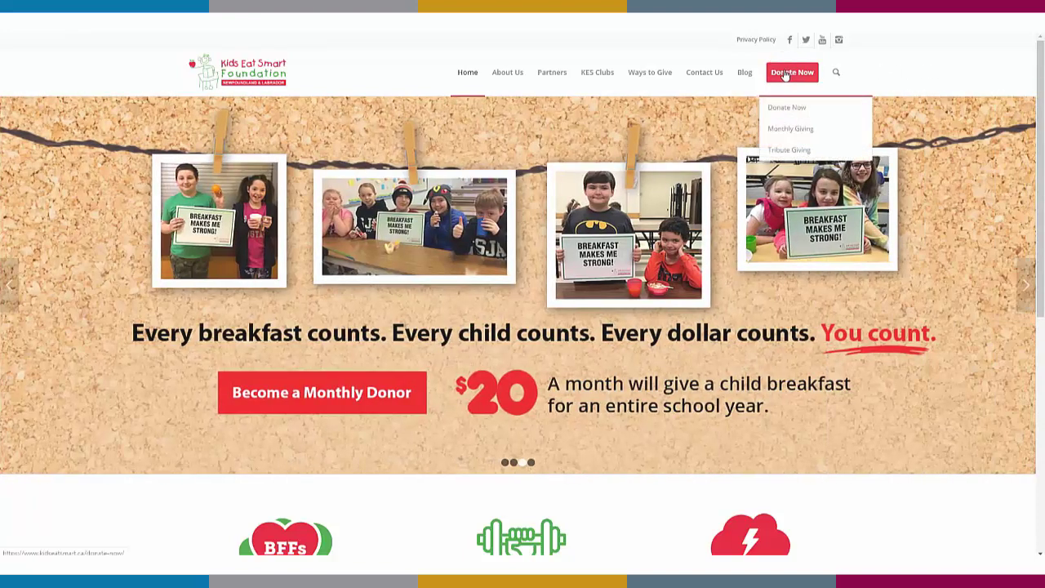
Open the Kids Eat Smart Foundation's Donate Now page from the home page
{"action": "left_click", "coordinate": [790, 78]}
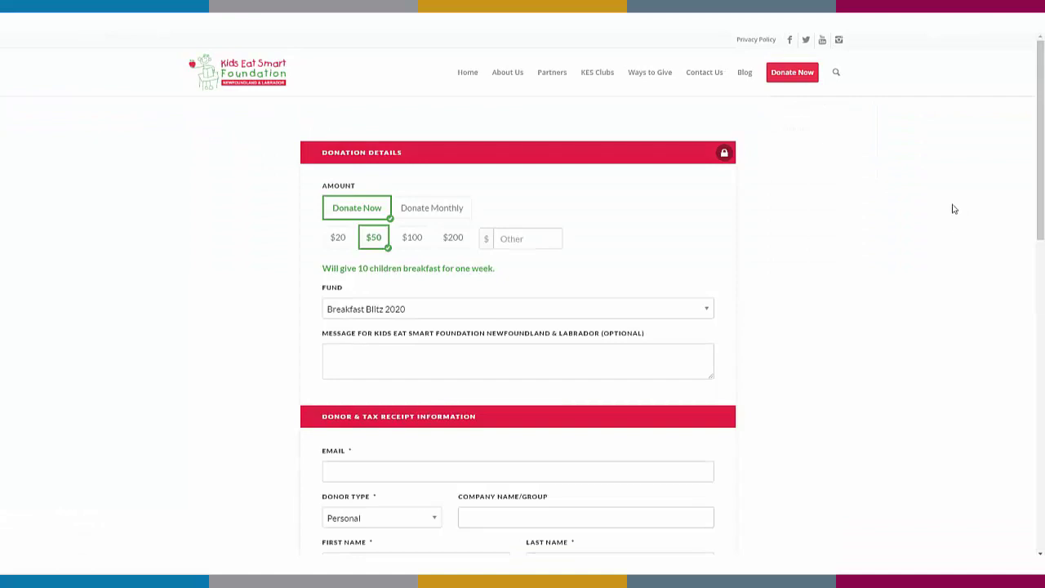
Scroll through the embedded form's amount, fund, message and donor information sections
{"action": "scroll", "coordinate": [963, 227], "scroll_direction": "down", "scroll_amount": 2}
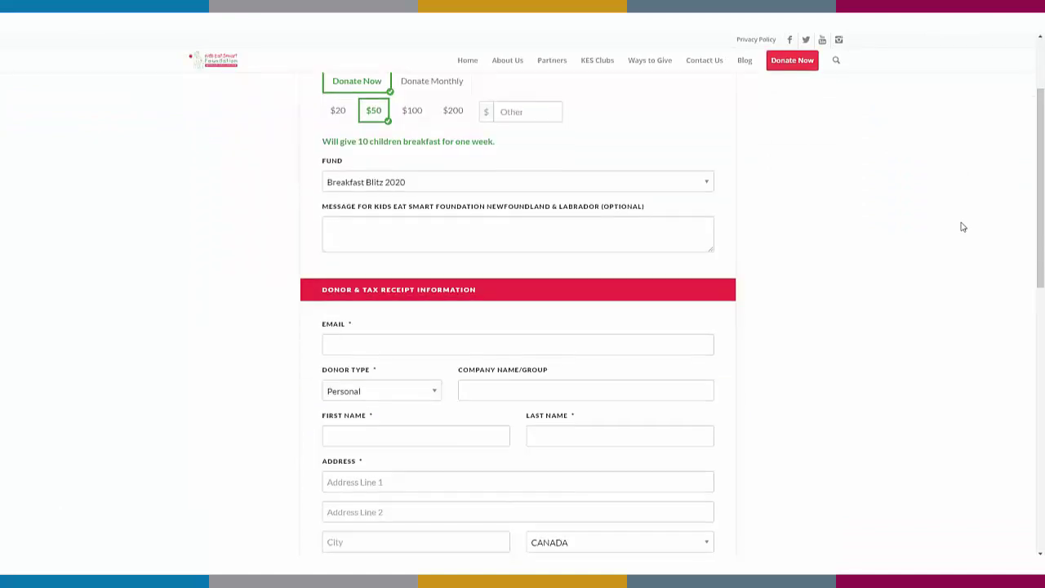
{"action": "scroll", "coordinate": [961, 226], "scroll_direction": "down", "scroll_amount": 2}
{"action": "scroll", "coordinate": [961, 221], "scroll_direction": "down", "scroll_amount": 2}
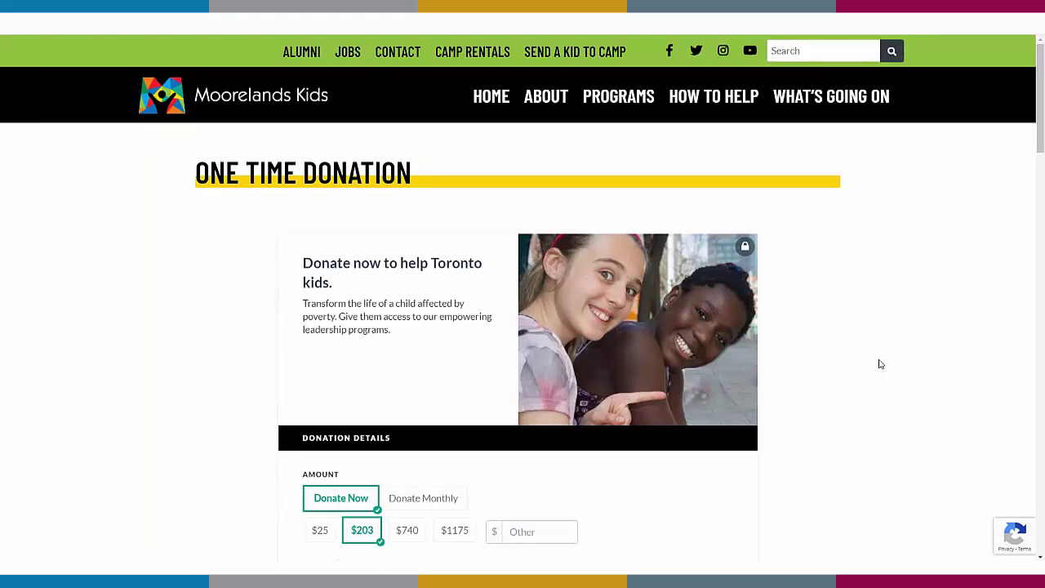
Scroll the Moorelands Kids form to see the $203 Baby Bundle amount, Moorelands Camp fund and message box
{"action": "scroll", "coordinate": [919, 329], "scroll_direction": "down", "scroll_amount": 2}
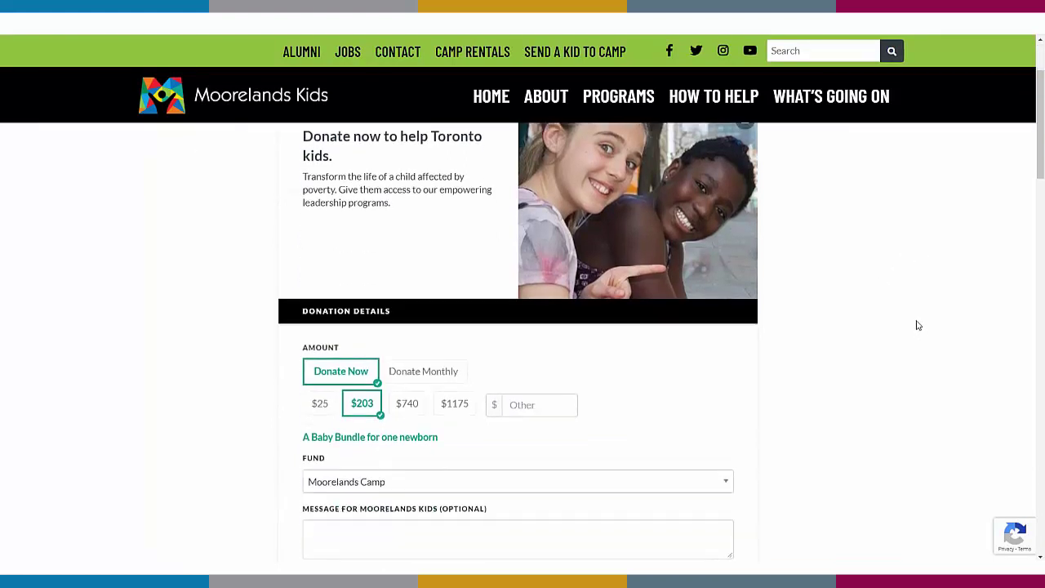
{"action": "scroll", "coordinate": [917, 325], "scroll_direction": "down", "scroll_amount": 6}
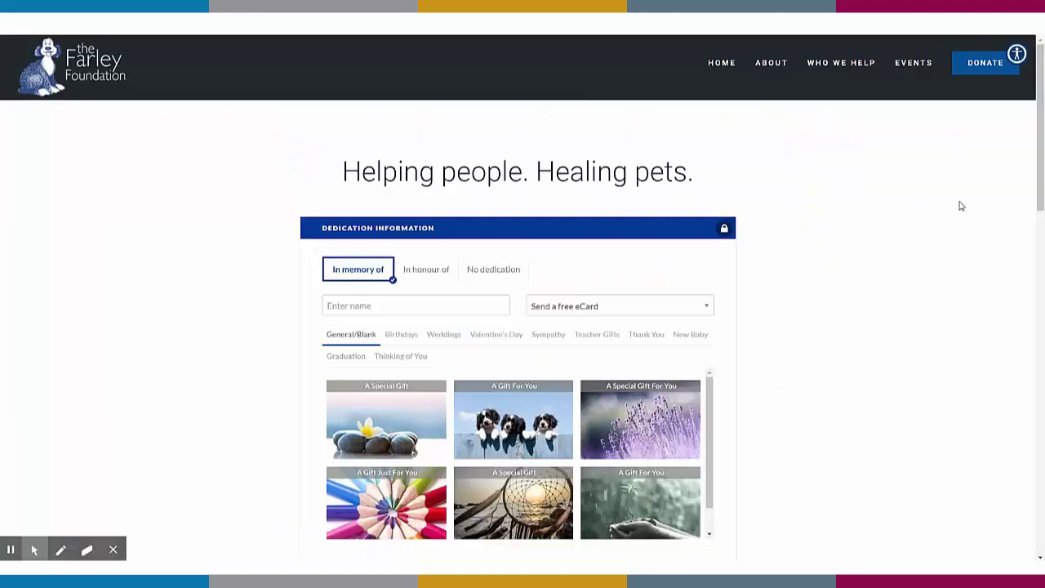
Scroll down the Farley Foundation page past the eCard gallery to the amount field, then back to the top
{"action": "scroll", "coordinate": [959, 205], "scroll_direction": "down", "scroll_amount": 2}
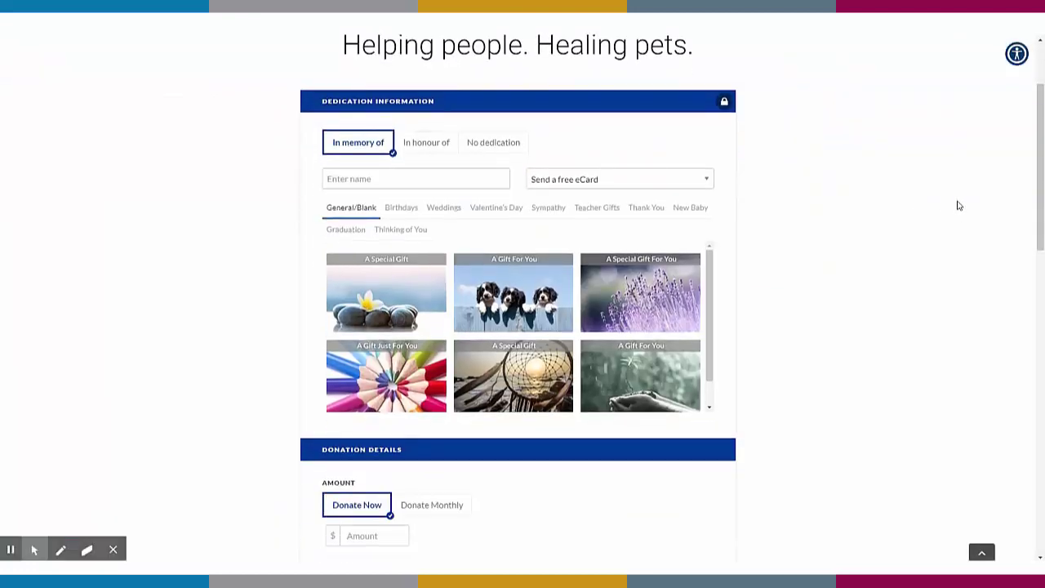
{"action": "scroll", "coordinate": [959, 206], "scroll_direction": "down", "scroll_amount": 2}
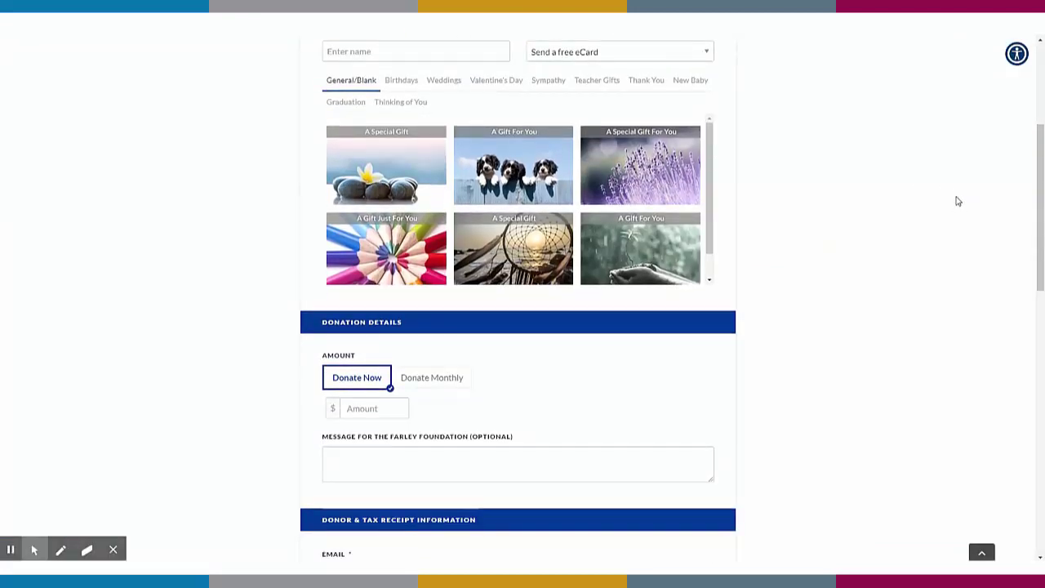
{"action": "scroll", "coordinate": [958, 201], "scroll_direction": "up", "scroll_amount": 2}
{"action": "scroll", "coordinate": [958, 201], "scroll_direction": "up", "scroll_amount": 2}
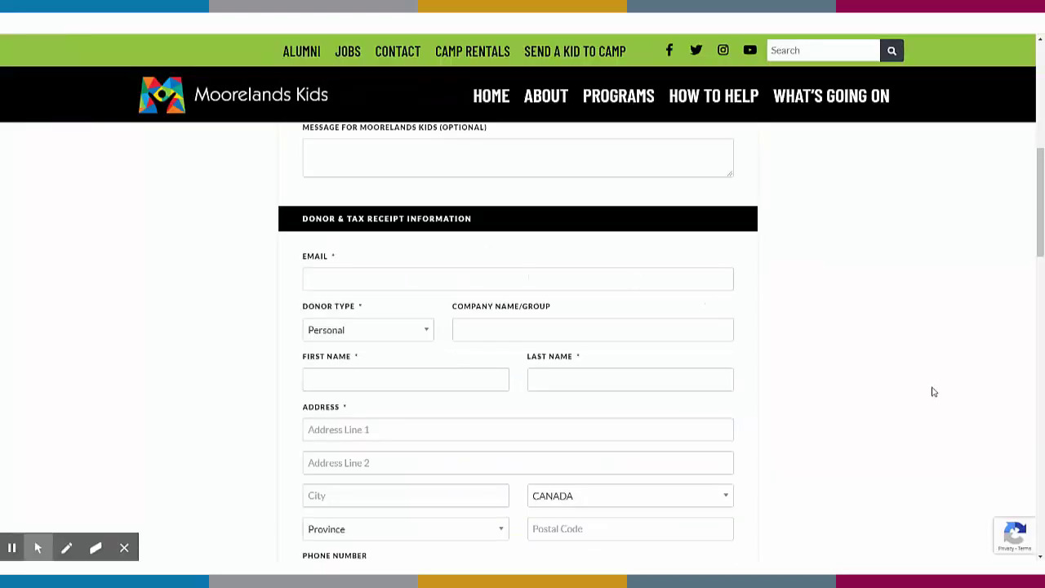
Scroll back up to the Moorelands Kids intro text and Donation Details section
{"action": "scroll", "coordinate": [952, 408], "scroll_direction": "up", "scroll_amount": 2}
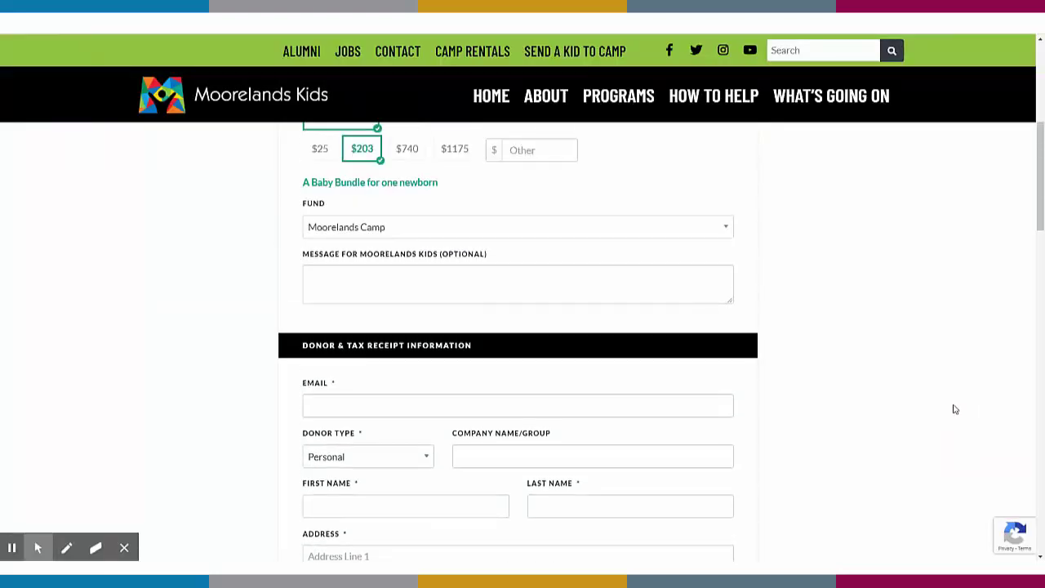
{"action": "scroll", "coordinate": [963, 401], "scroll_direction": "up", "scroll_amount": 2}
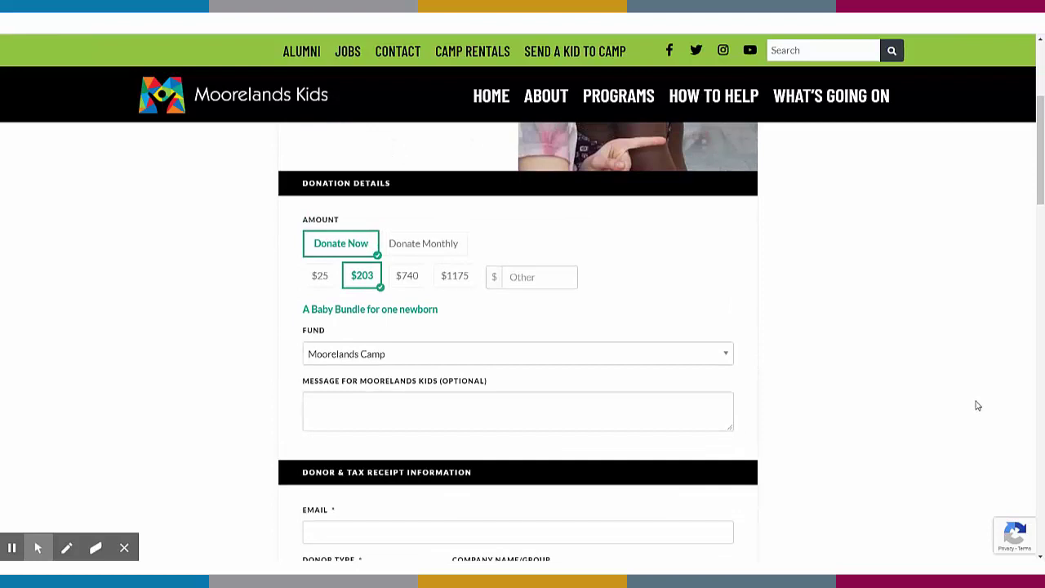
{"action": "scroll", "coordinate": [975, 403], "scroll_direction": "up", "scroll_amount": 2}
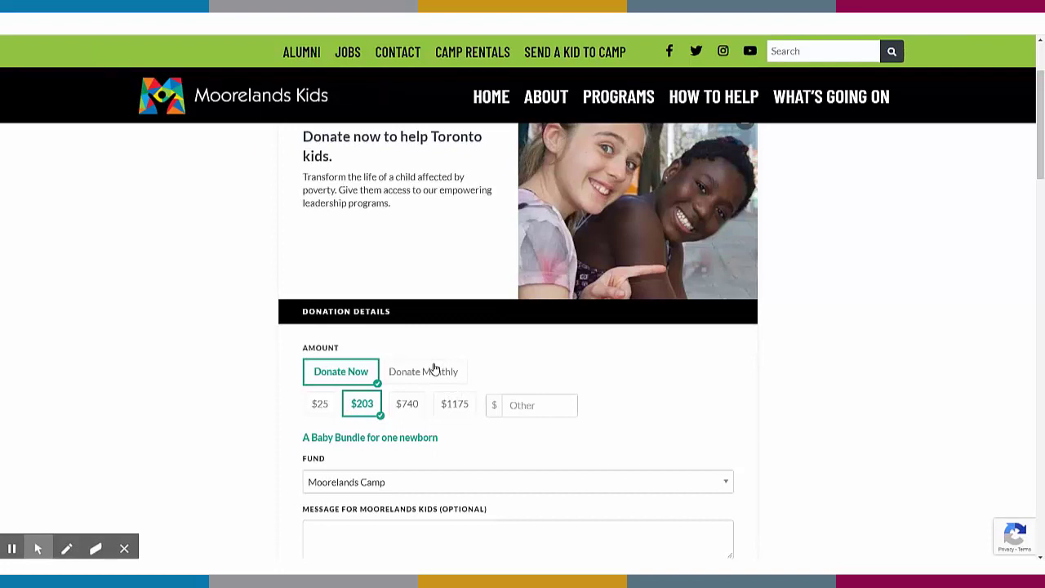
{"action": "left_click", "coordinate": [434, 369]}
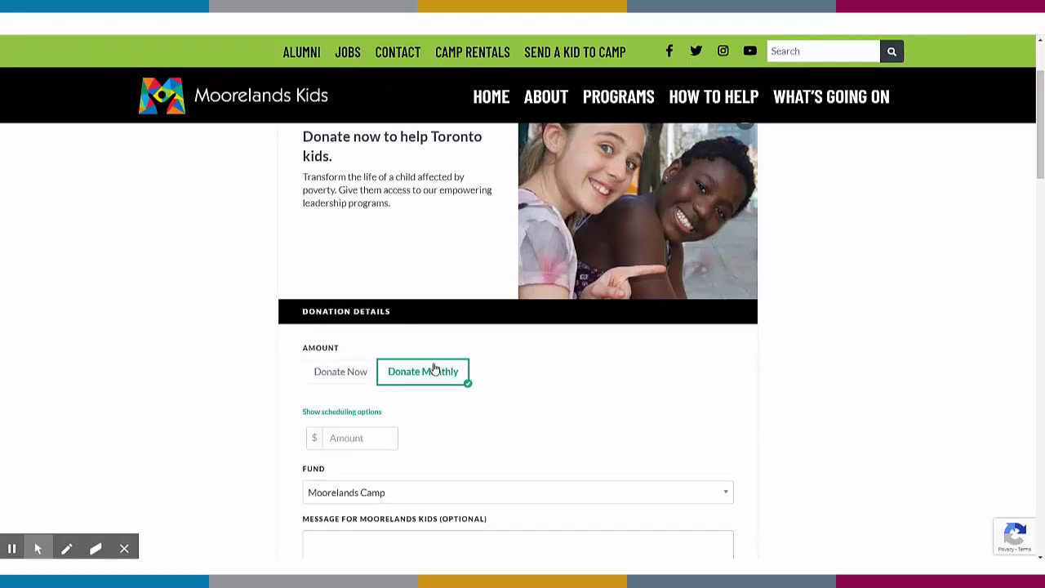
{"action": "left_click", "coordinate": [353, 378]}
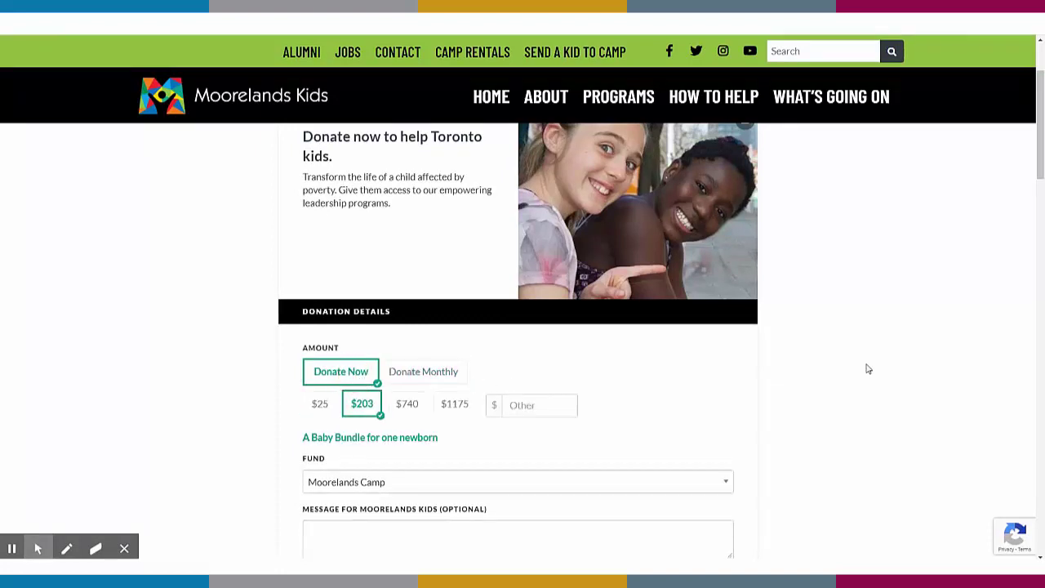
{"action": "left_click", "coordinate": [408, 409]}
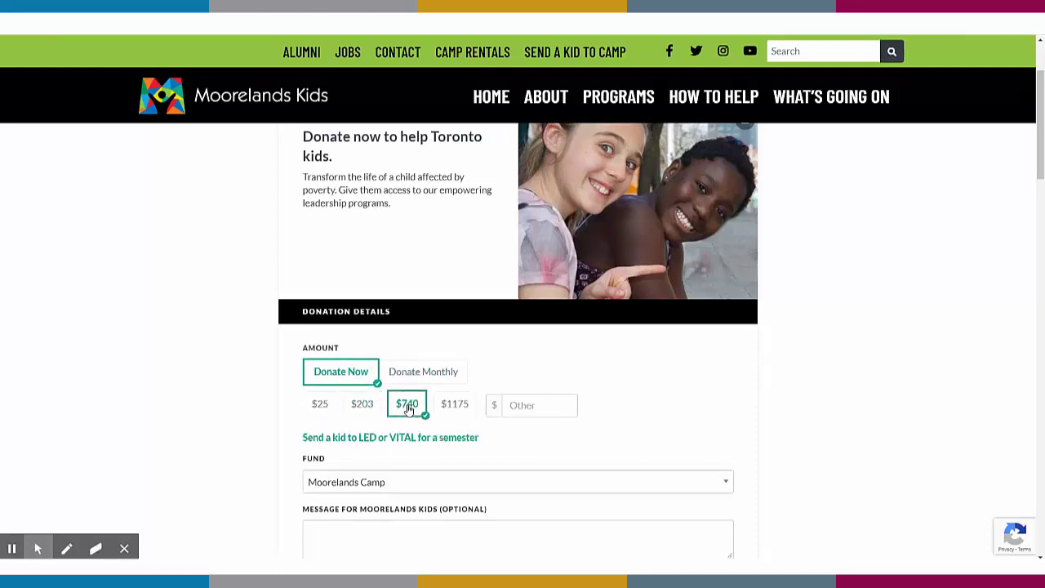
{"action": "left_click", "coordinate": [362, 409]}
{"action": "left_click_drag", "start_coordinate": [453, 440], "coordinate": [291, 439]}
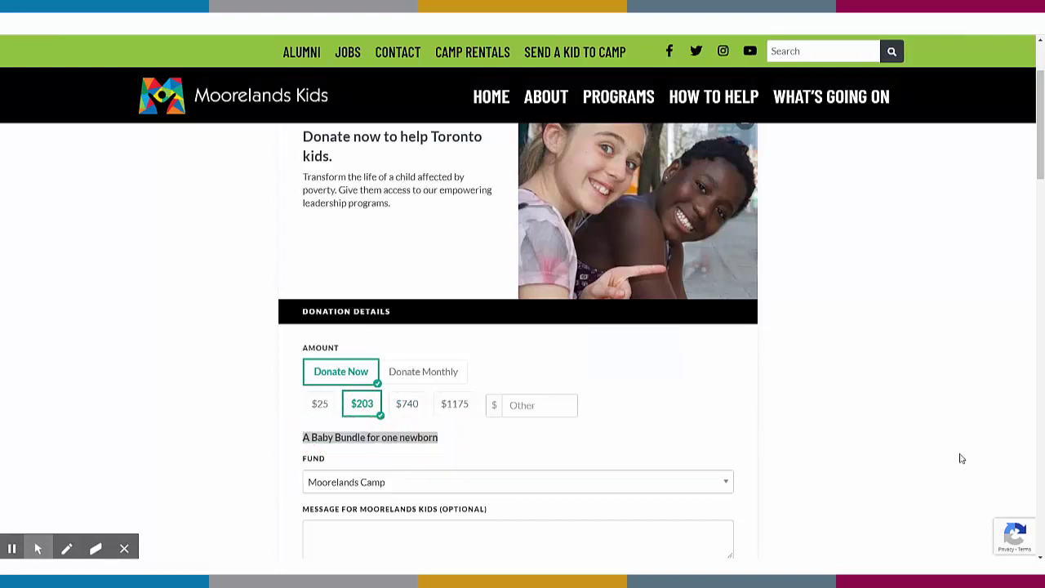
In Dedication Information, dedicate the Moorelands donation in honour of someone
{"action": "scroll", "coordinate": [927, 410], "scroll_direction": "down", "scroll_amount": 3}
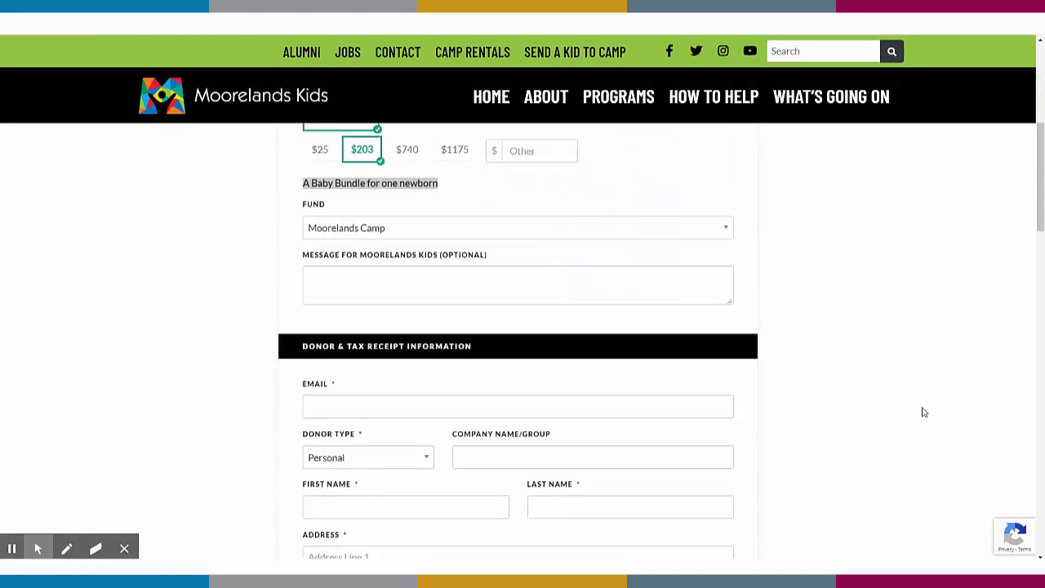
{"action": "scroll", "coordinate": [929, 409], "scroll_direction": "down", "scroll_amount": 7}
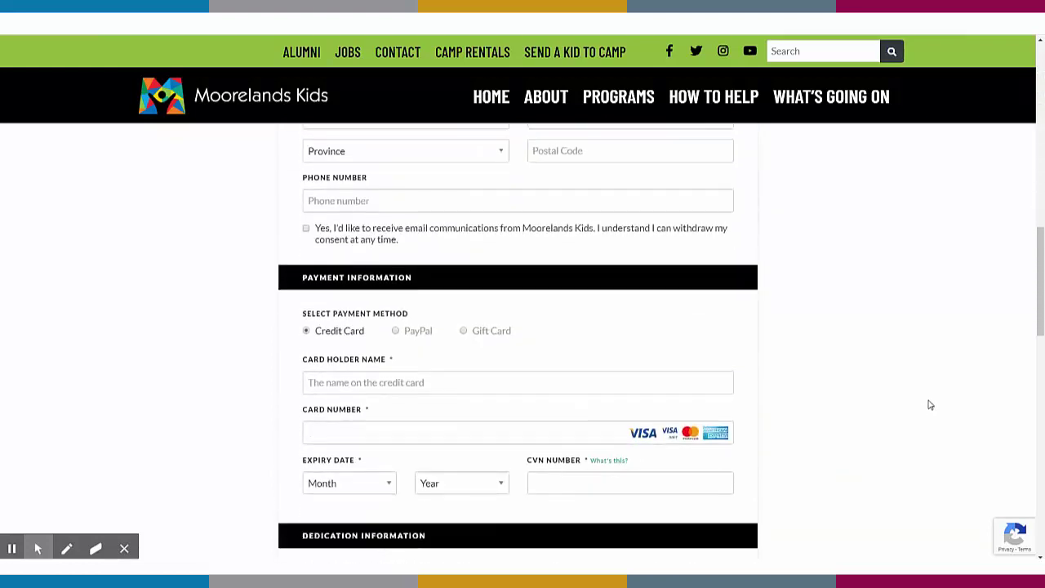
{"action": "scroll", "coordinate": [930, 405], "scroll_direction": "down", "scroll_amount": 3}
{"action": "left_click", "coordinate": [431, 328]}
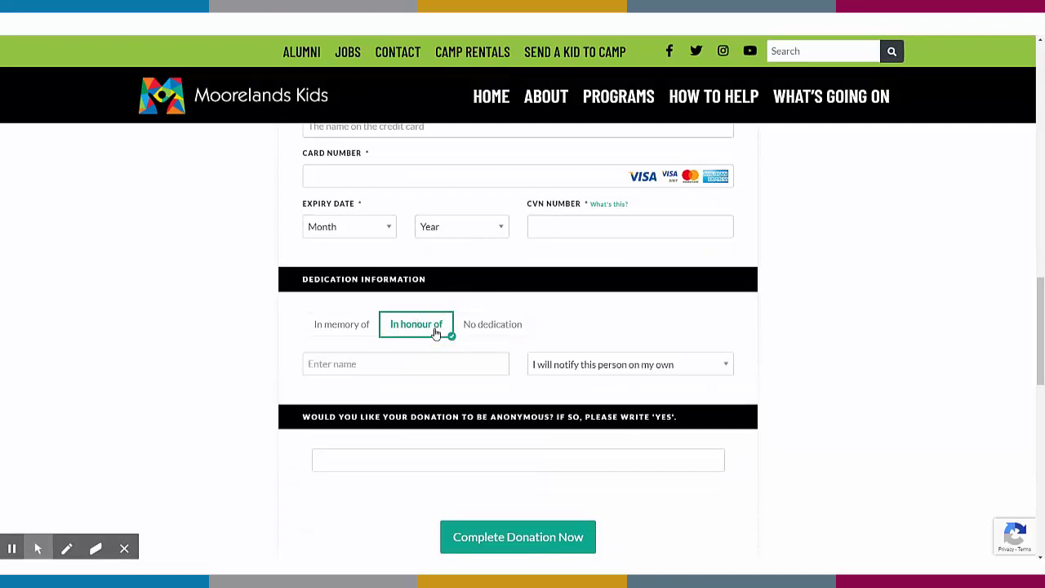
Choose to notify the honoree with a free eCard, using the family photo design
{"action": "left_click", "coordinate": [641, 367]}
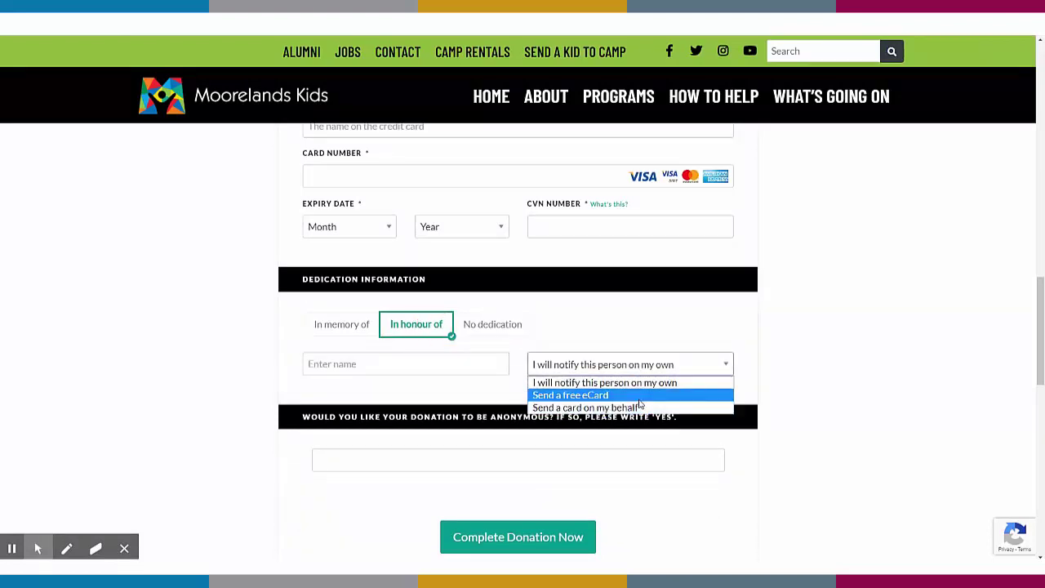
{"action": "left_click", "coordinate": [640, 398]}
{"action": "scroll", "coordinate": [861, 366], "scroll_direction": "down", "scroll_amount": 2}
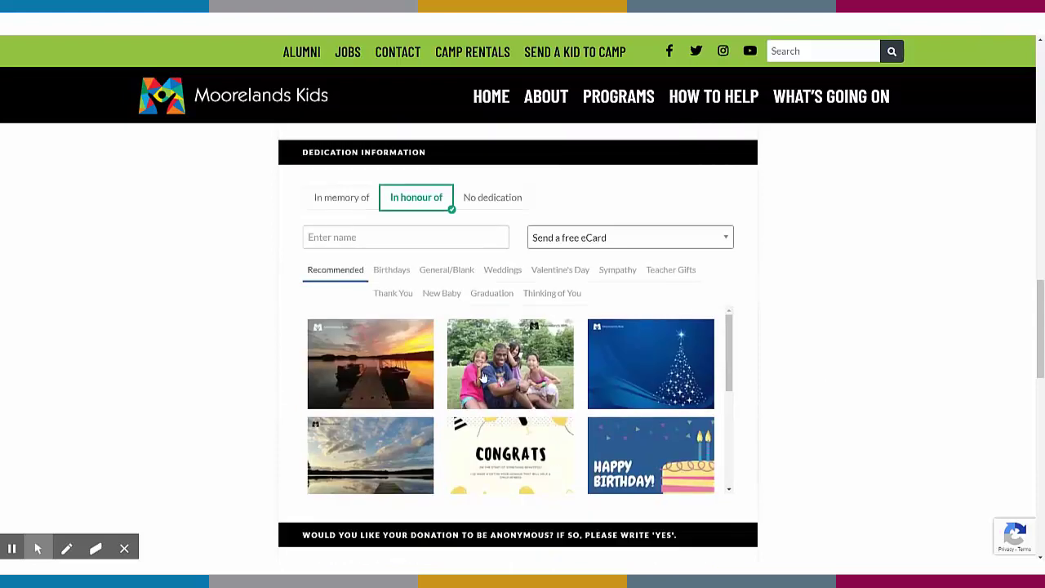
{"action": "left_click", "coordinate": [488, 372]}
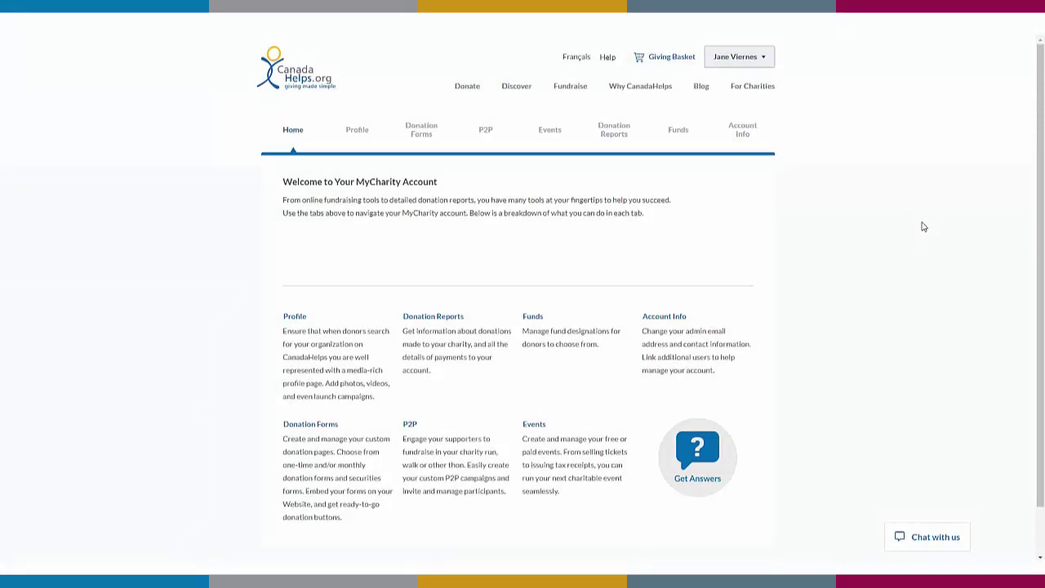
Visit Donation Forms and the new-form screen, then return to the list of all forms
{"action": "left_click", "coordinate": [422, 133]}
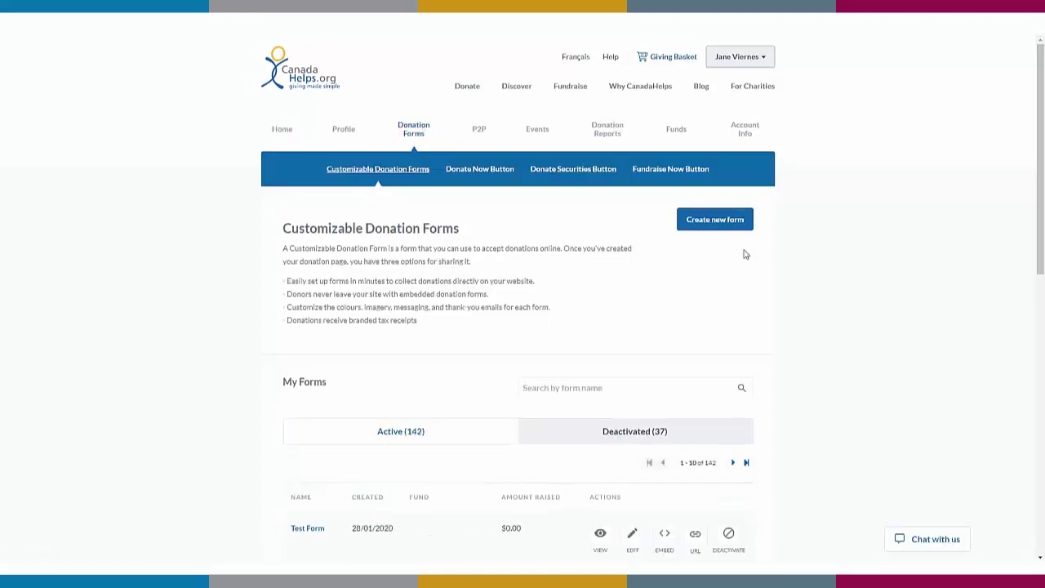
{"action": "left_click", "coordinate": [722, 224]}
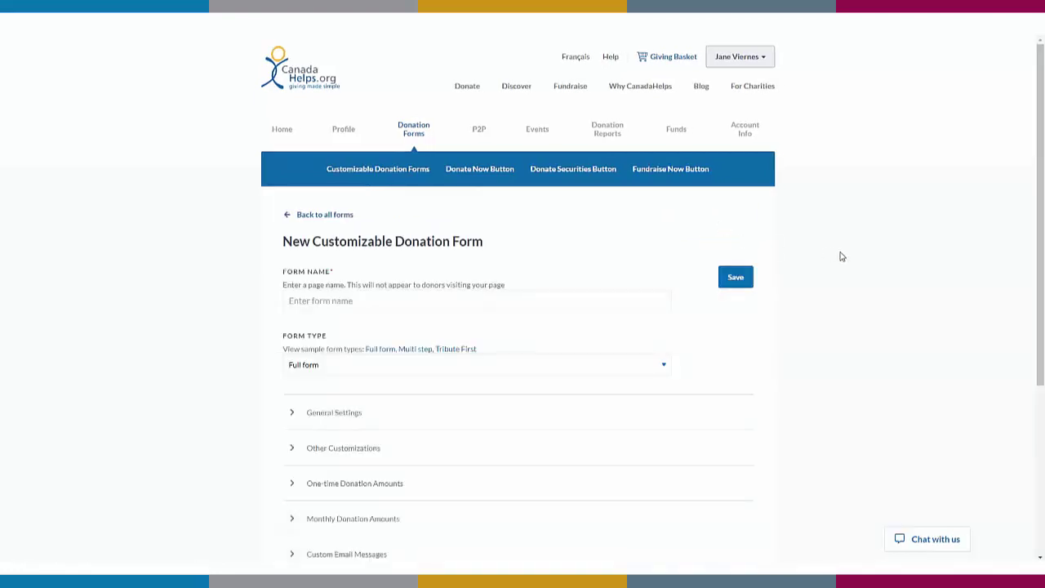
{"action": "scroll", "coordinate": [841, 257], "scroll_direction": "down", "scroll_amount": 3}
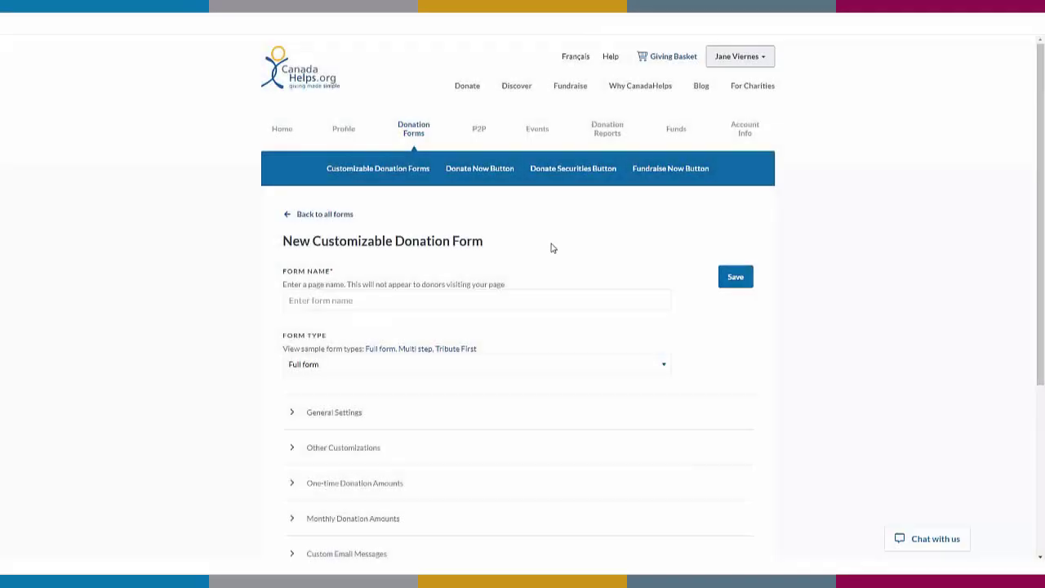
{"action": "left_click", "coordinate": [327, 215]}
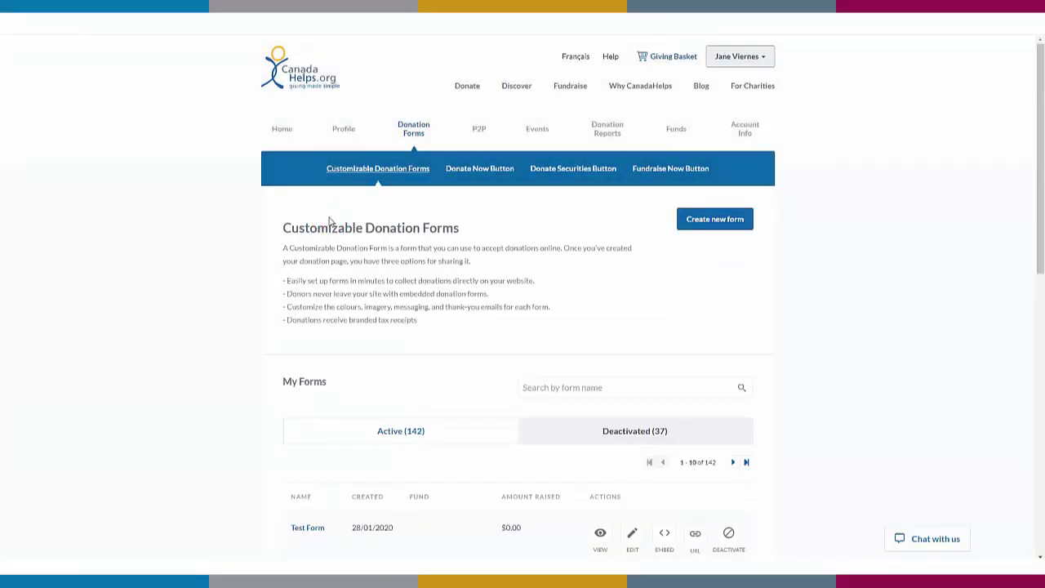
Copy the Test Form's embed code using the Embed action in its row
{"action": "scroll", "coordinate": [857, 383], "scroll_direction": "down", "scroll_amount": 3}
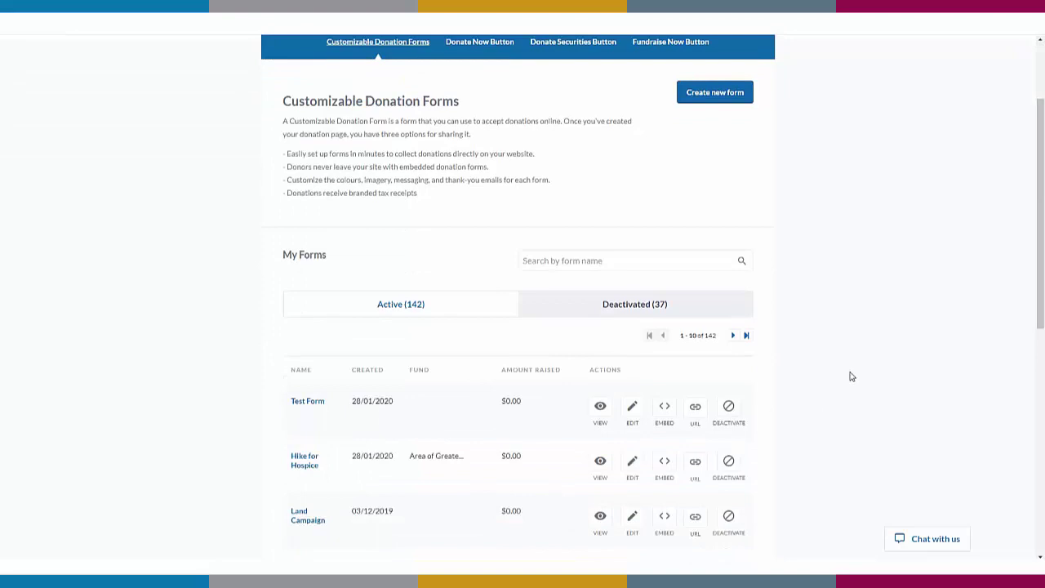
{"action": "left_click", "coordinate": [667, 411]}
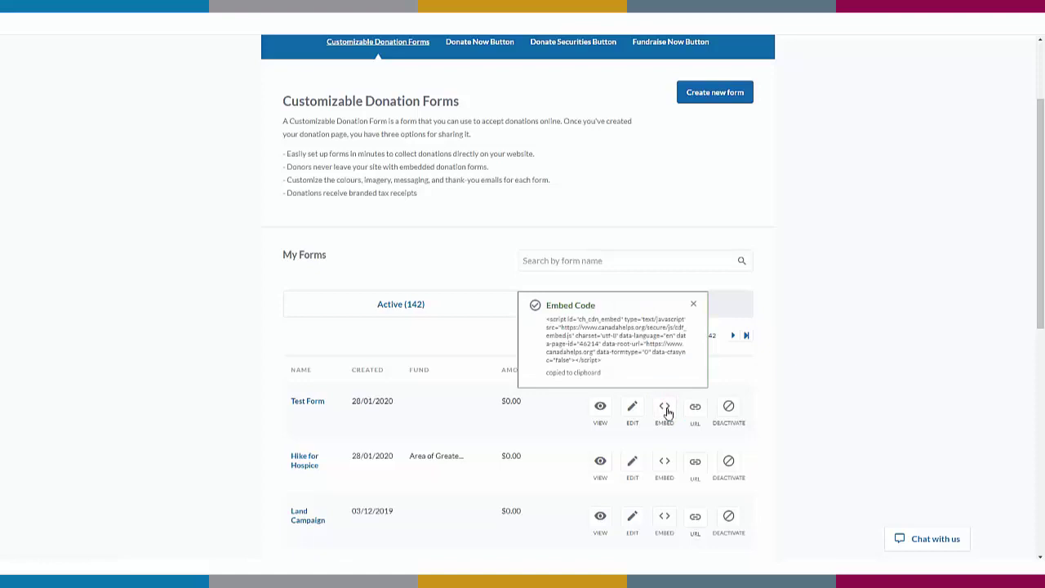